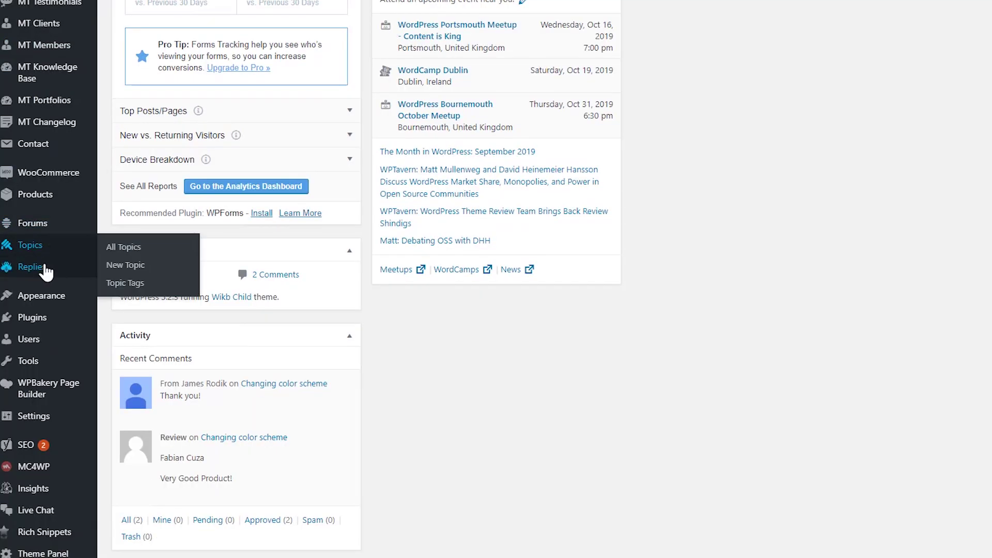
Step: Open the page for adding new plugins and search the directory for an auto redirect plugin
mouse_move(46, 317)
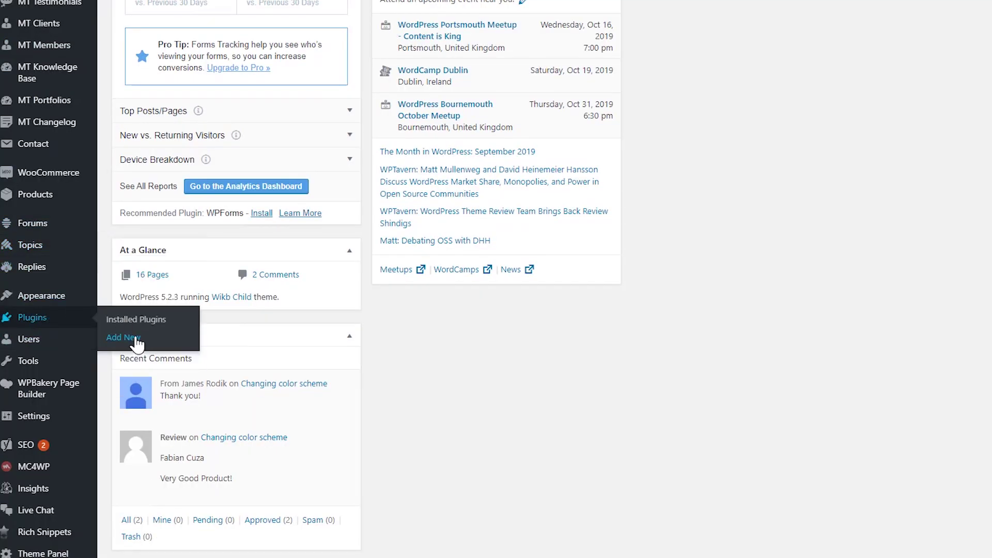
left_click(142, 338)
left_click(988, 48)
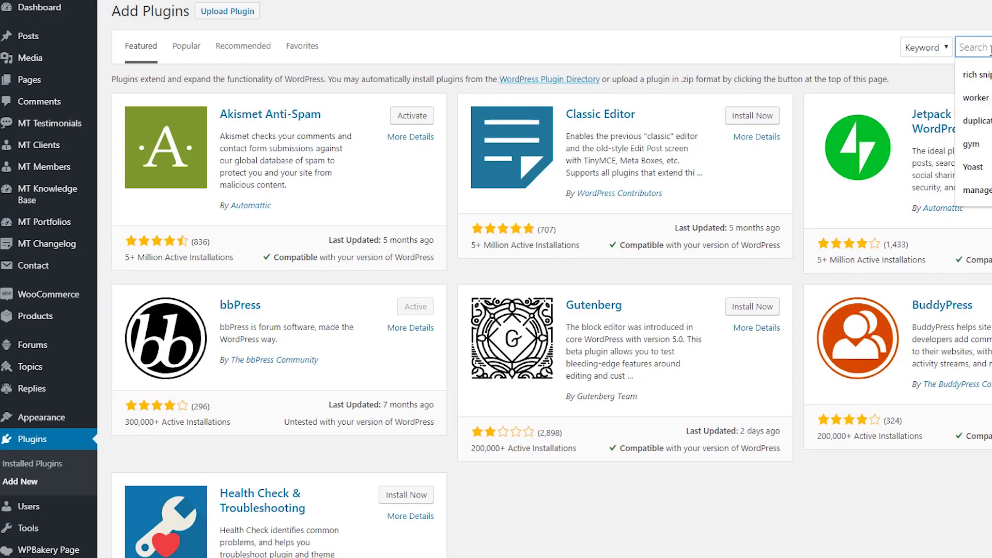
type("auto")
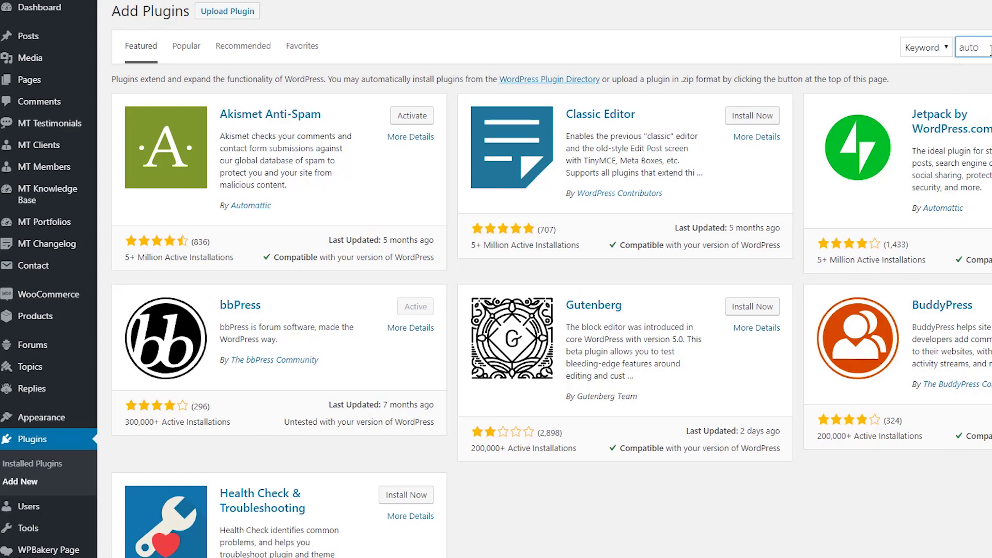
type(" re")
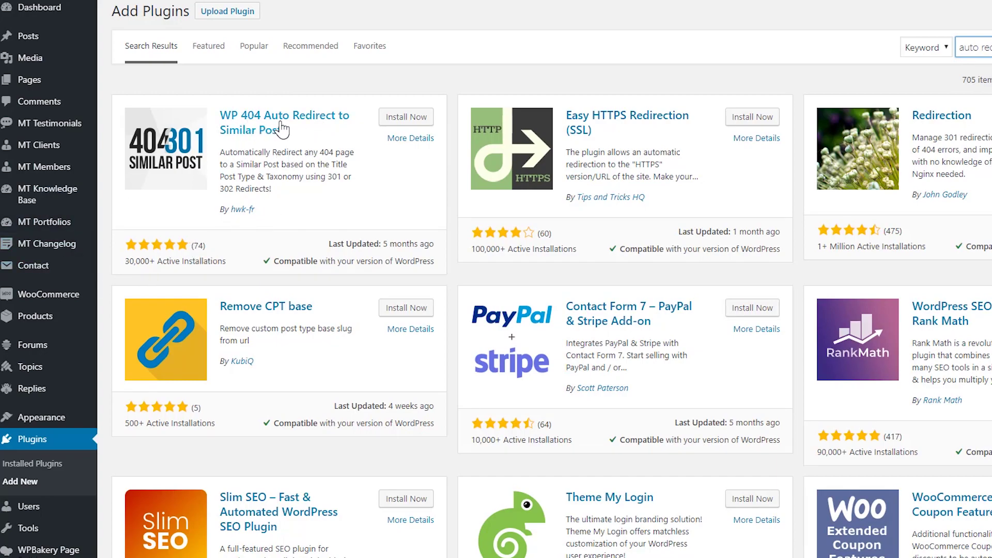
Step: Install and activate the WP 404 Auto Redirect to Similar Post plugin
left_click(408, 119)
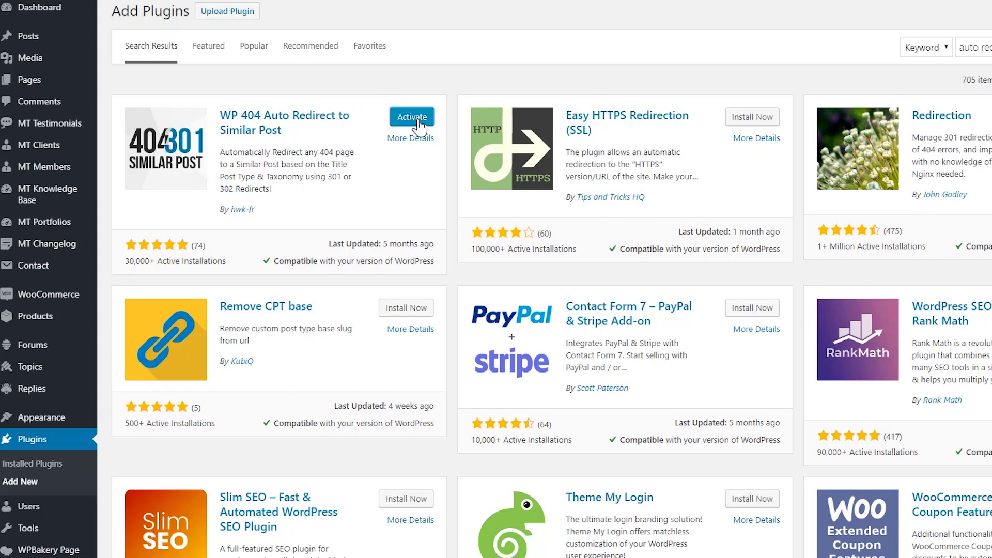
left_click(412, 117)
left_click(411, 117)
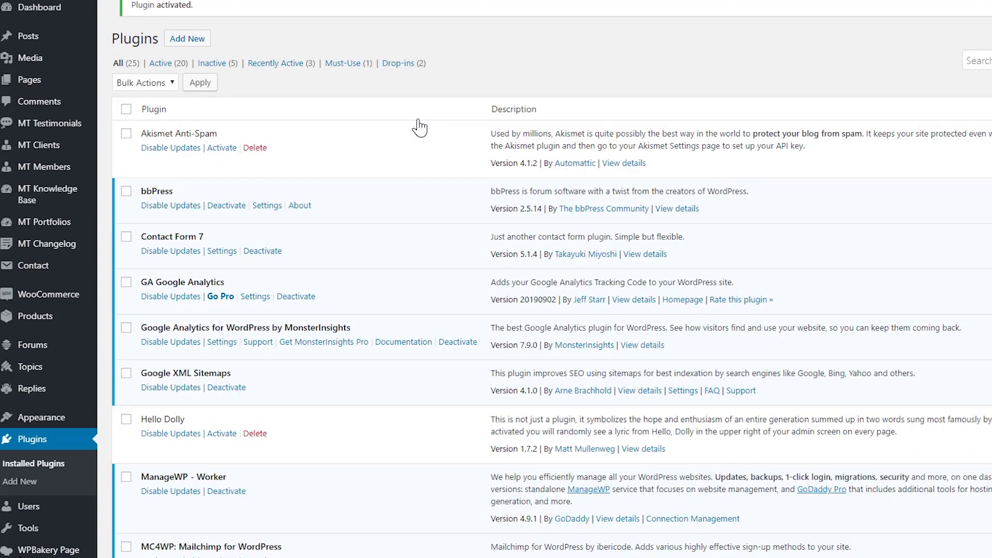
Step: Find "Redirect" on the installed plugins page and open the settings of WP 404 Auto Redirect to Similar Post
type("Redirect")
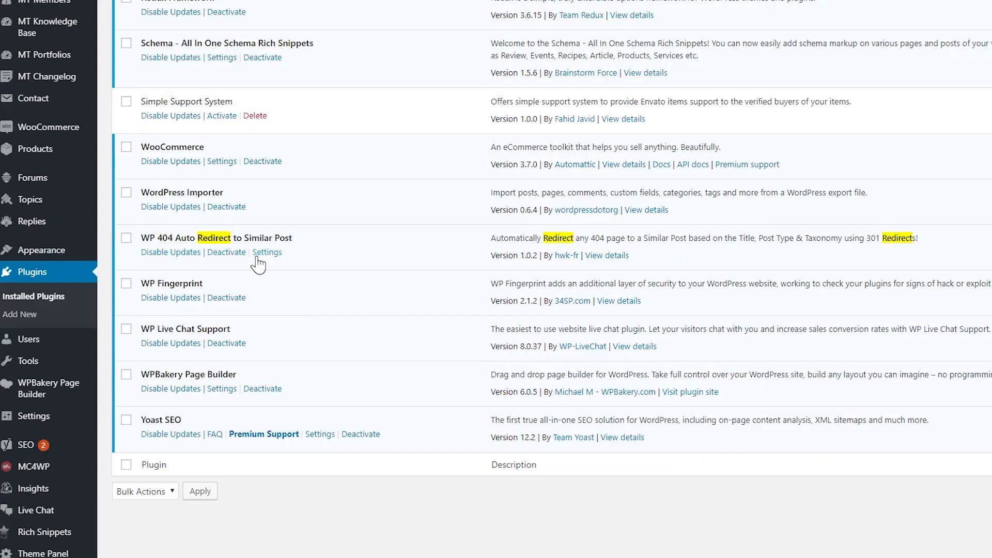
left_click(272, 253)
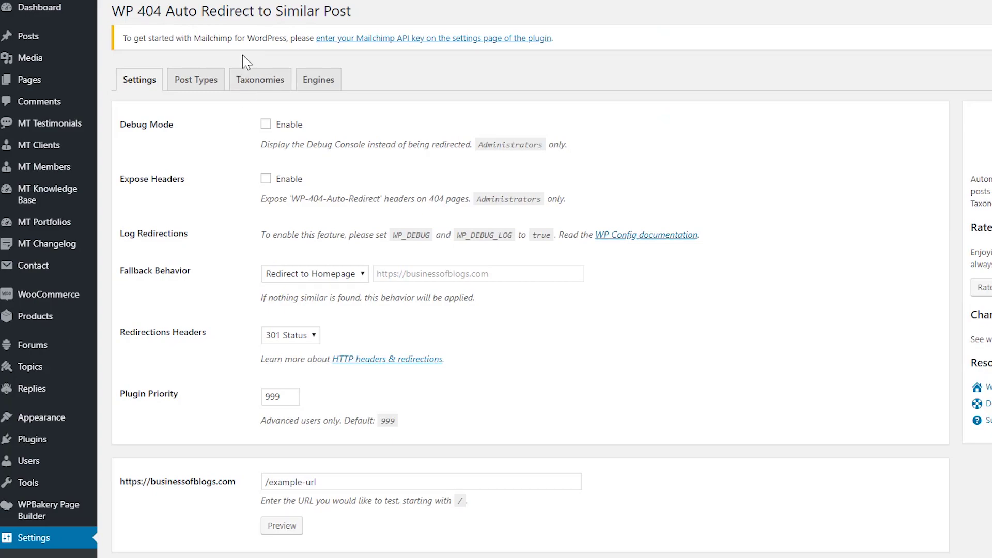
Step: Review the plugin's general settings, including the available choices for Fallback Behavior and Redirections Headers
scroll(475, 99, "down", 3)
scroll(182, 160, "up", 2)
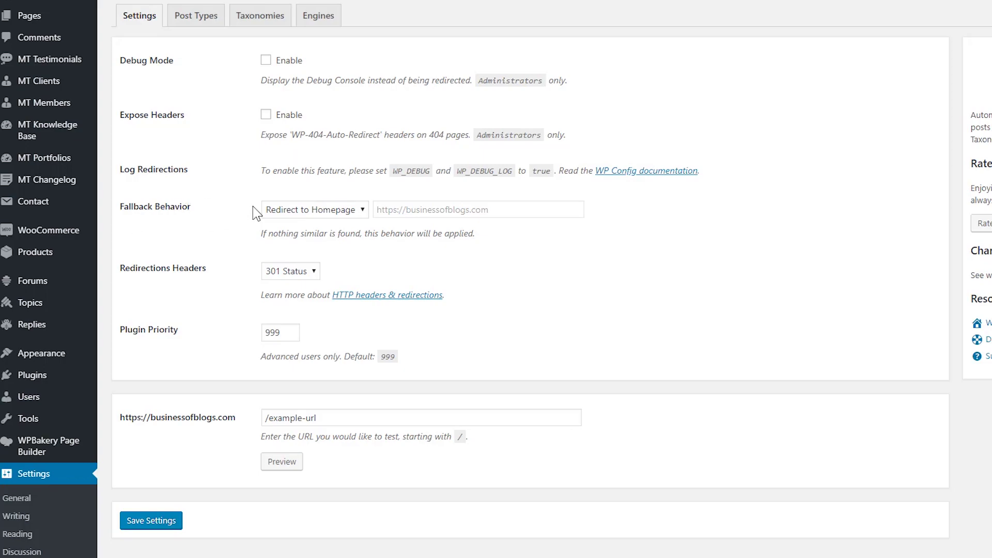
left_click(293, 209)
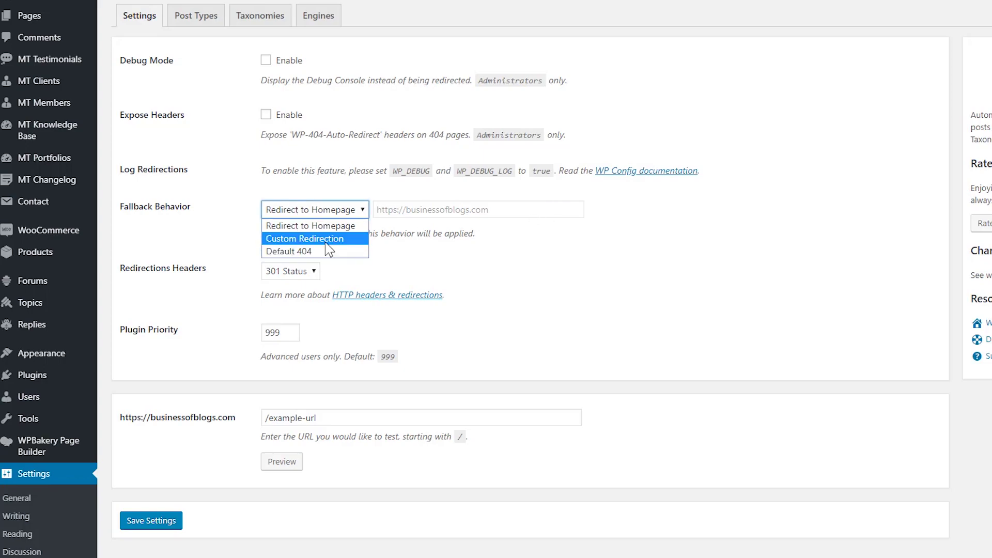
left_click(353, 211)
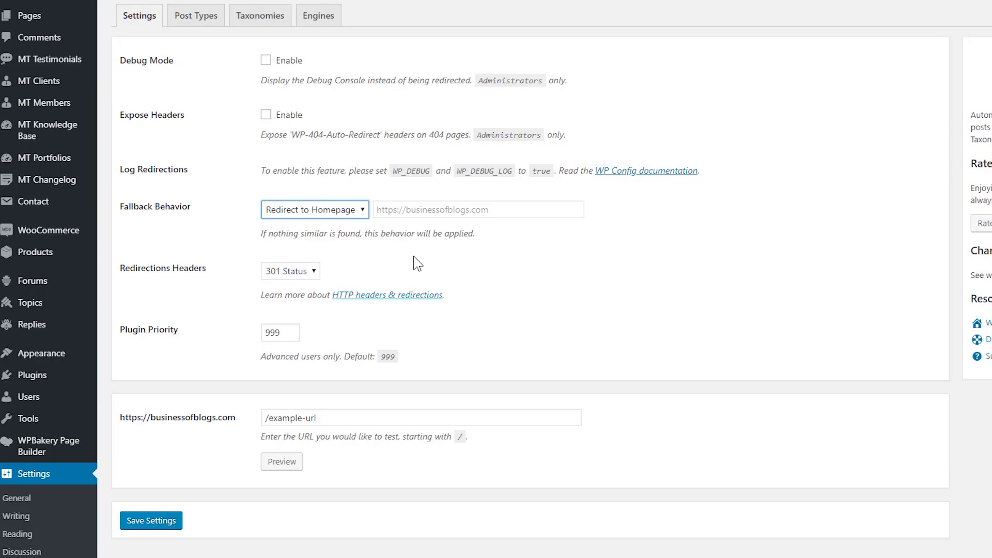
scroll(408, 253, "down", 2)
left_click(293, 144)
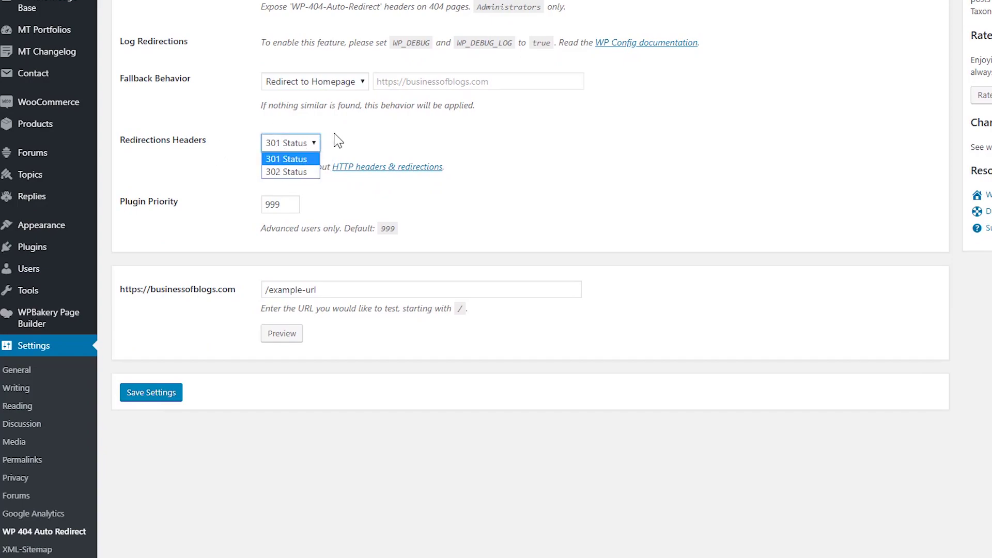
left_click(338, 140)
scroll(411, 143, "down", 1)
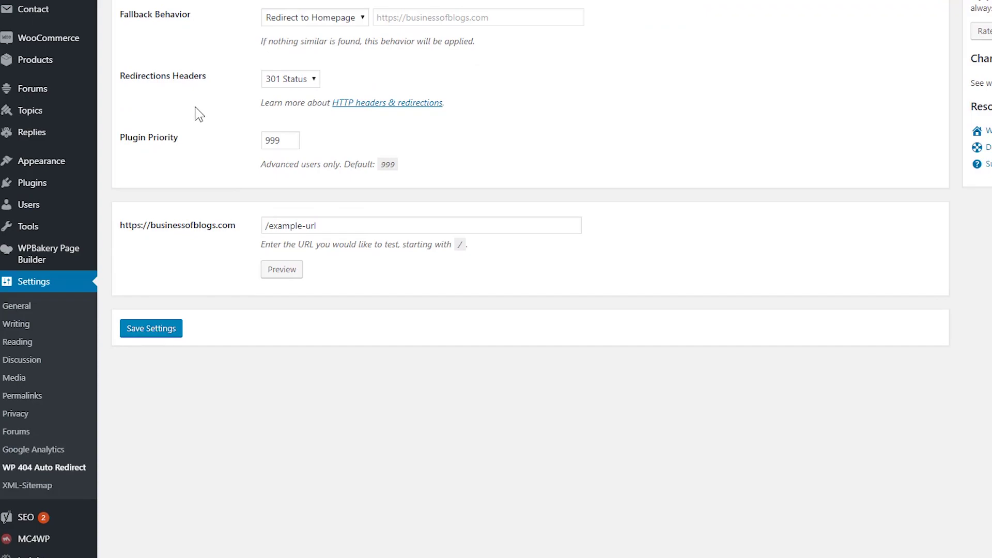
scroll(516, 250, "down", 1)
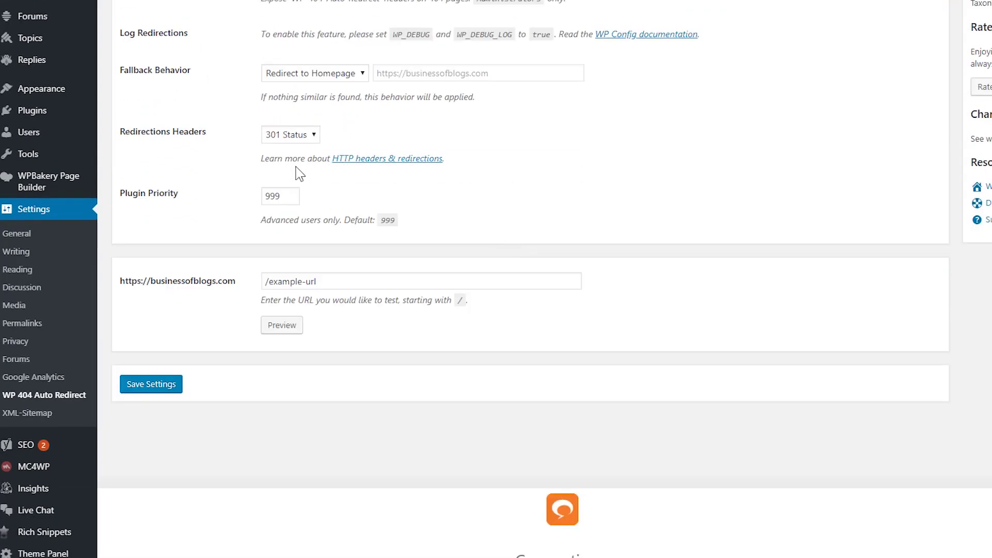
Step: Replace the example test URL with /analytics and preview its redirection
left_click(341, 281)
left_click_drag(374, 281, 289, 256)
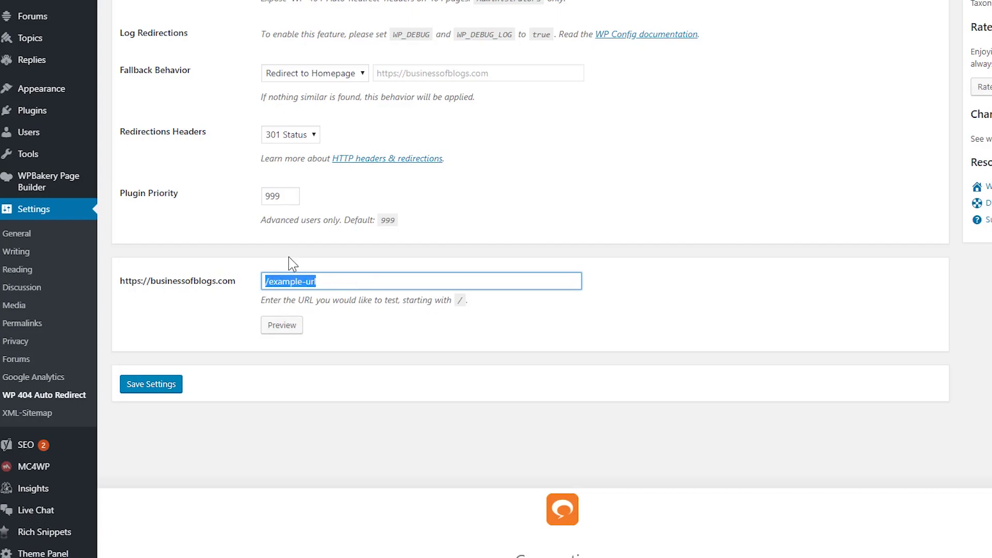
type("/")
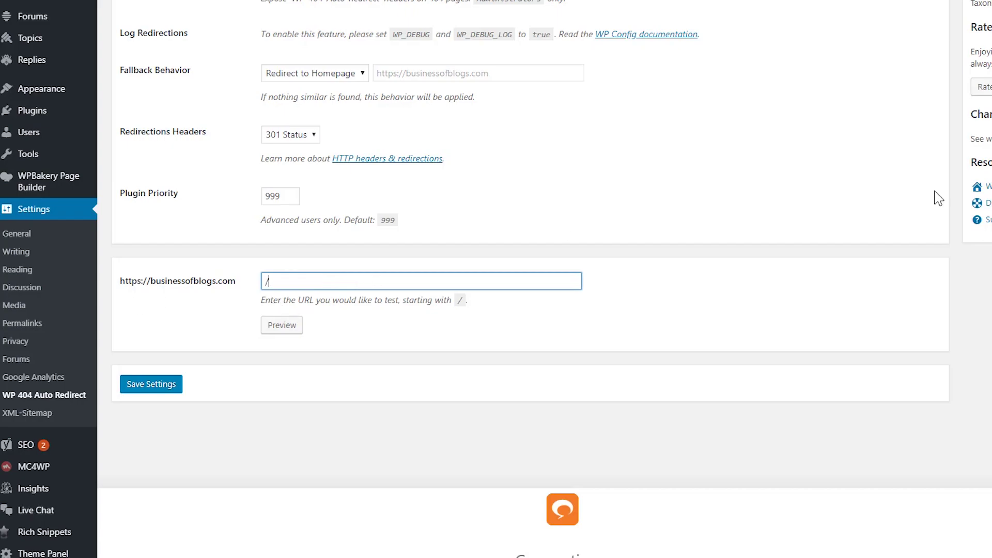
type("analytics")
left_click(277, 331)
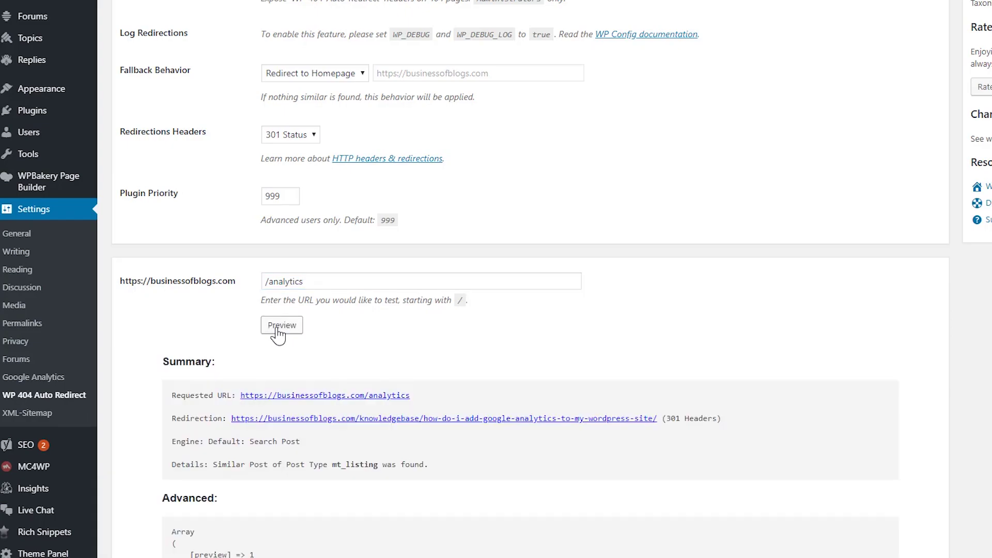
Step: Examine the Summary and Advanced details of the redirection preview for /analytics
scroll(434, 238, "down", 4)
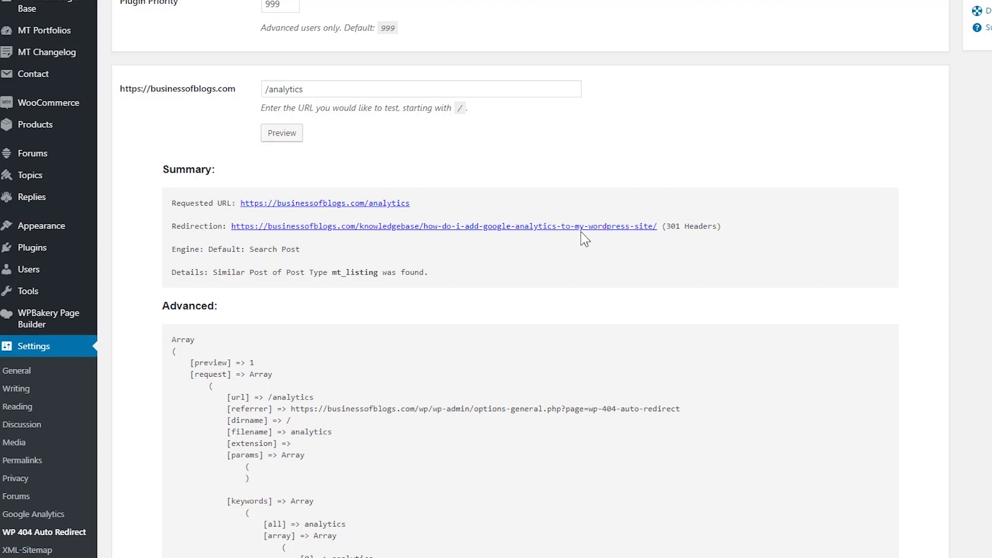
scroll(815, 155, "down", 4)
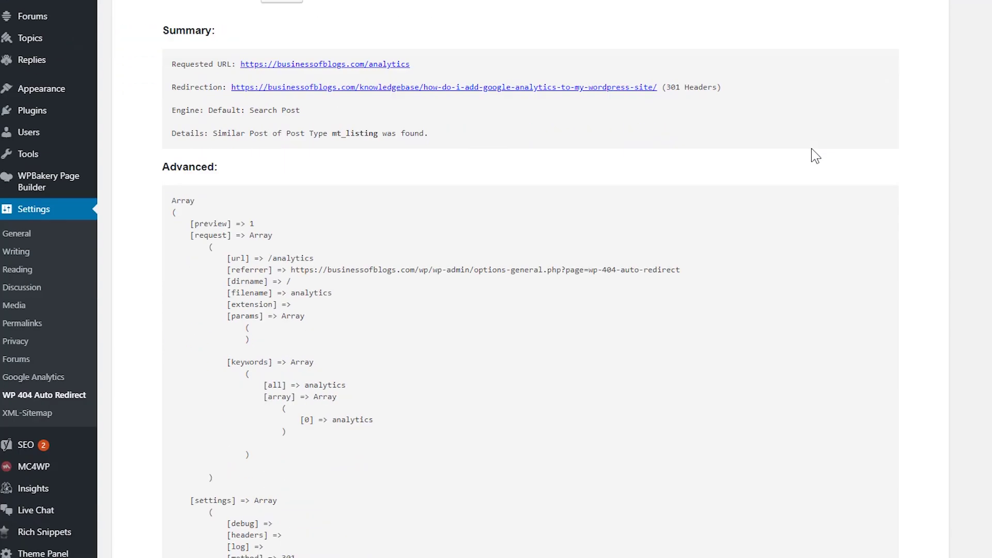
scroll(815, 137, "up", 8)
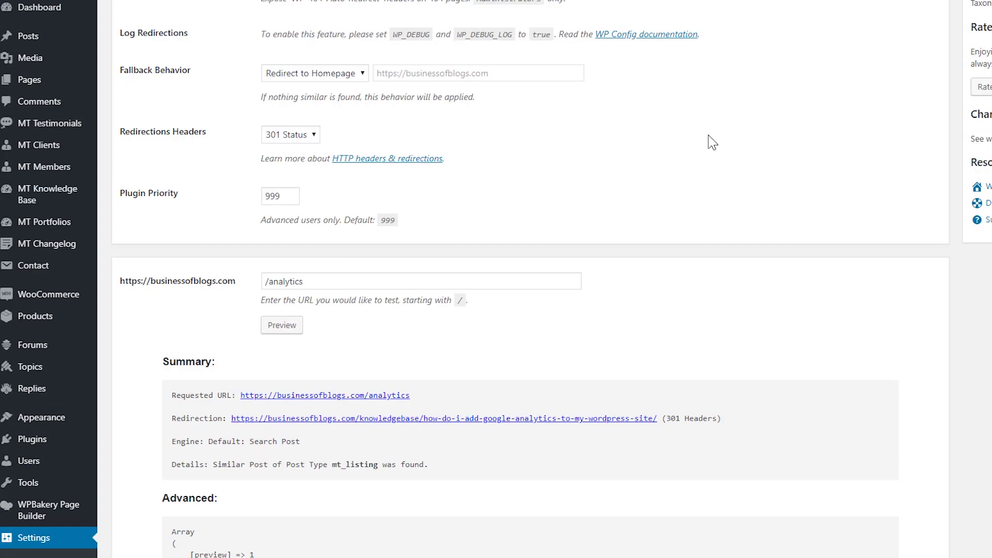
scroll(699, 126, "down", 5)
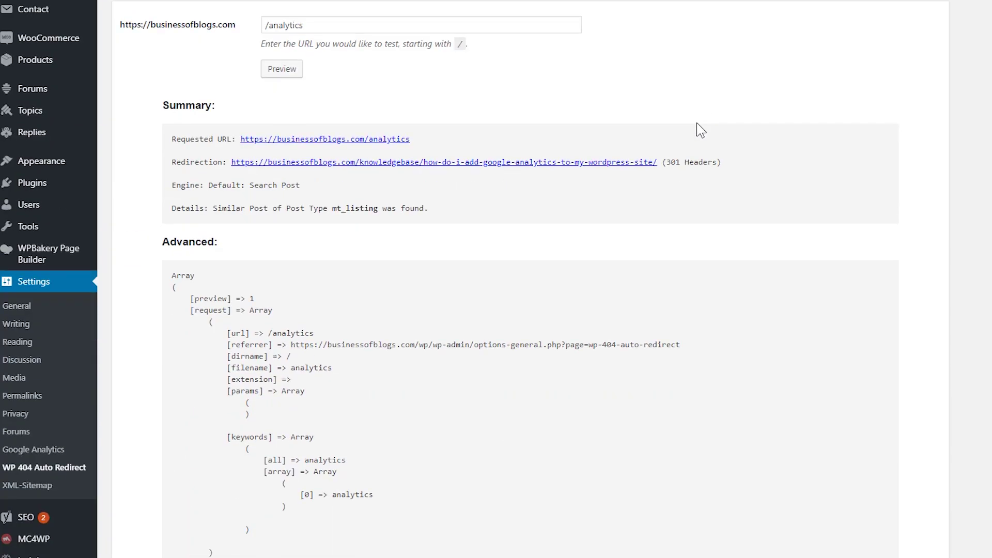
scroll(696, 122, "down", 20)
scroll(696, 124, "up", 13)
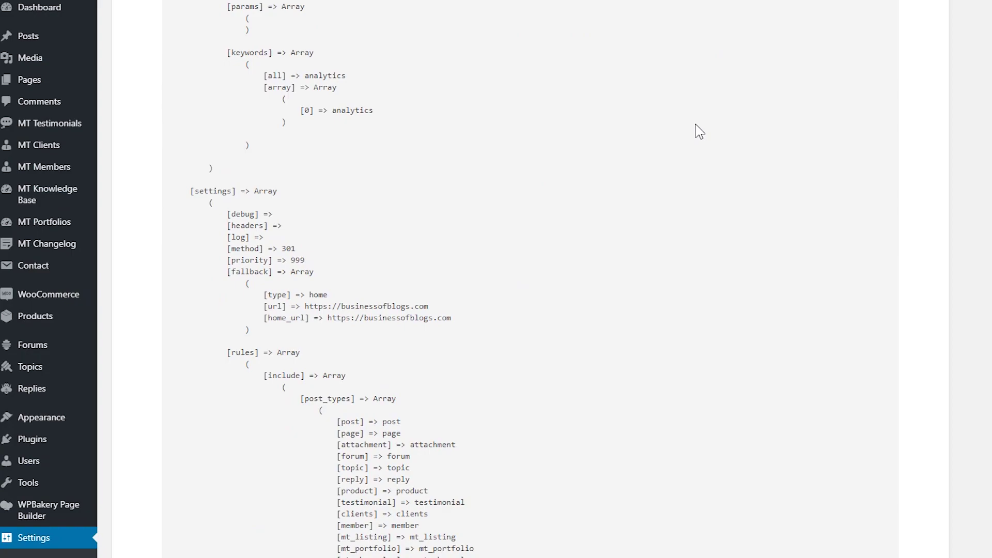
scroll(700, 132, "up", 15)
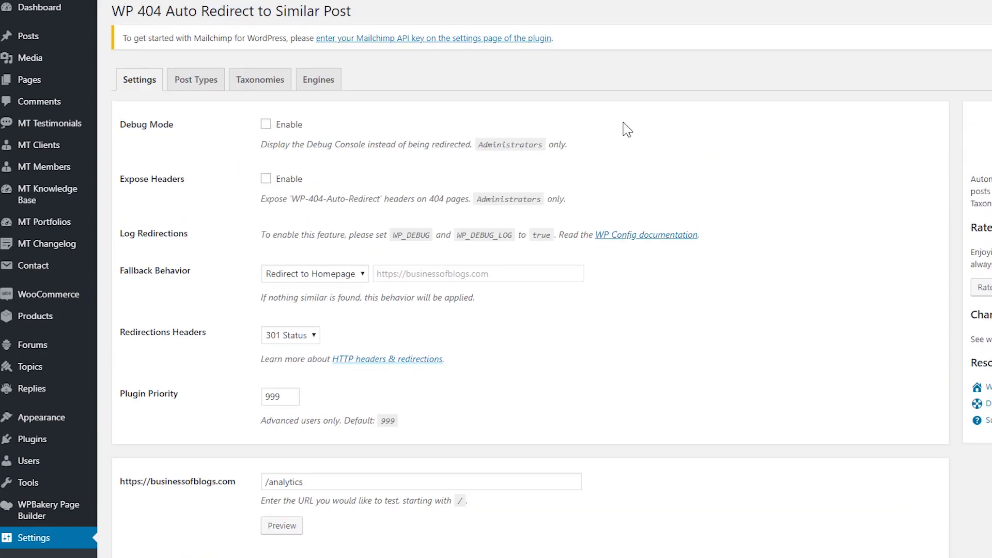
Step: Review the plugin's post type exclusions, taxonomy exclusions and redirection engines
left_click(208, 85)
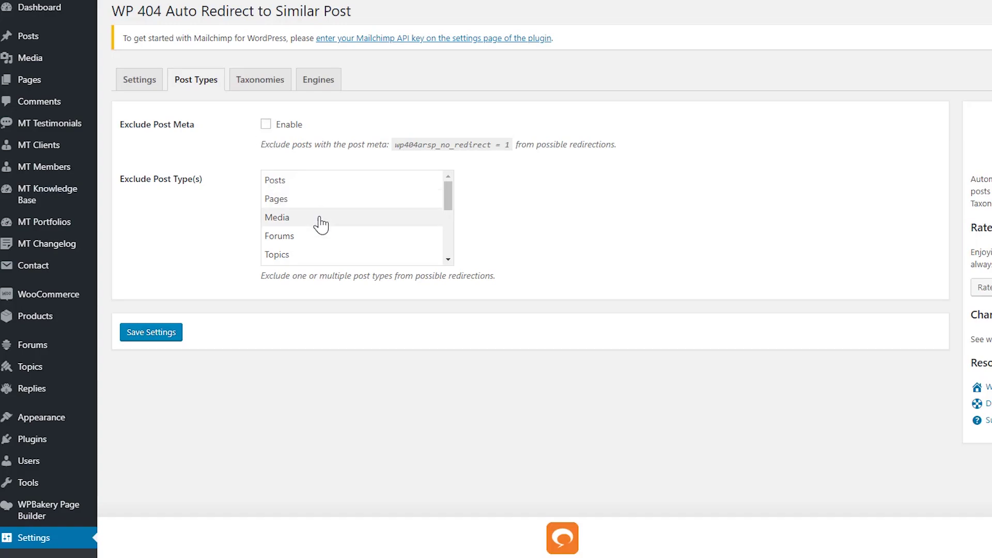
scroll(368, 242, "down", 3)
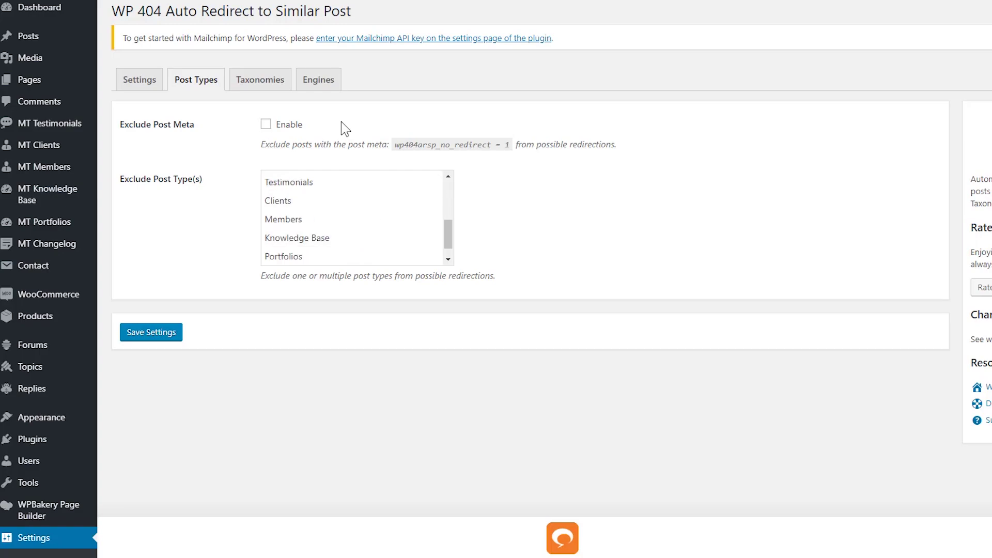
left_click(253, 84)
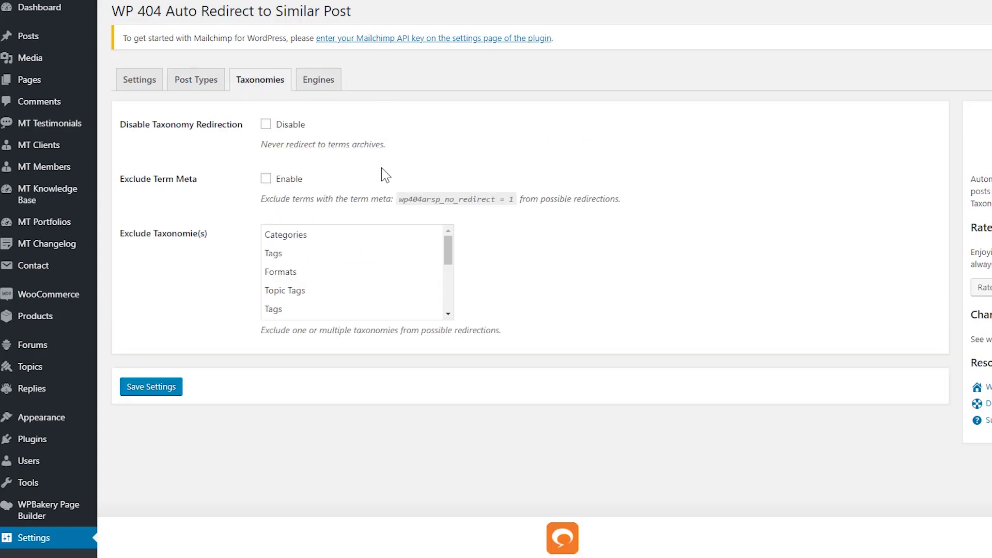
left_click(316, 83)
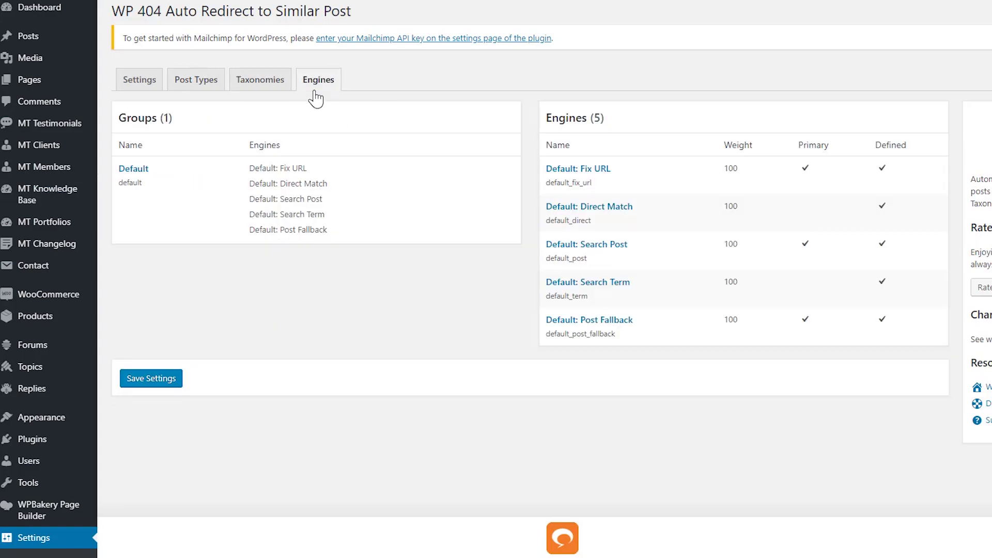
Step: Save the WP 404 Auto Redirect plugin settings
scroll(582, 185, "down", 2)
scroll(575, 175, "up", 2)
left_click(146, 380)
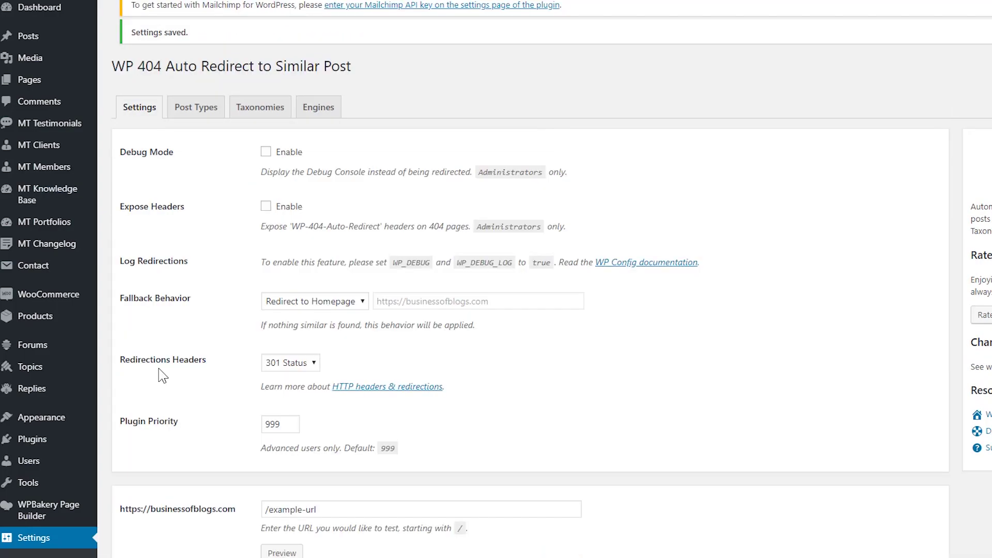